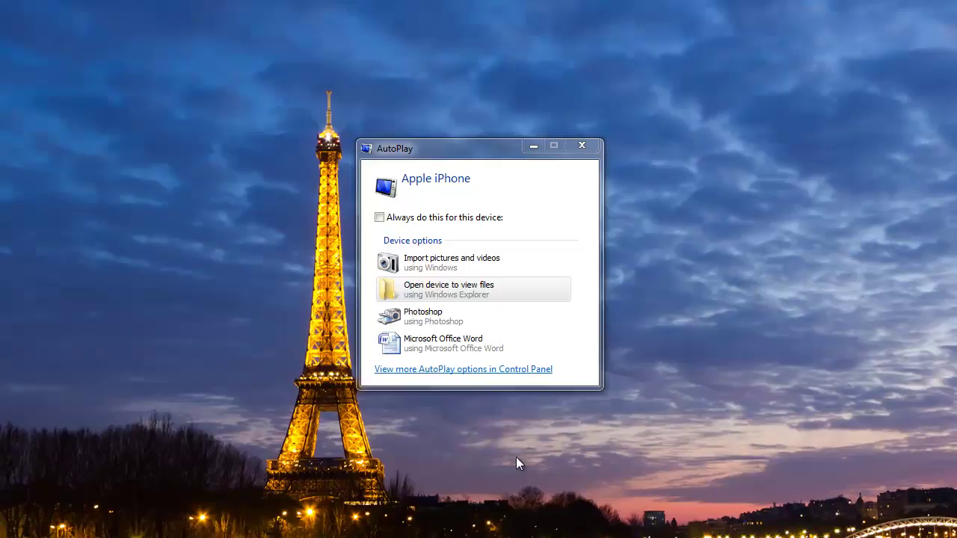
Open the iPhone from AutoPlay and browse Internal Storage > DCIM > 860OKMZO photos
left_click_drag(479, 152, 486, 154)
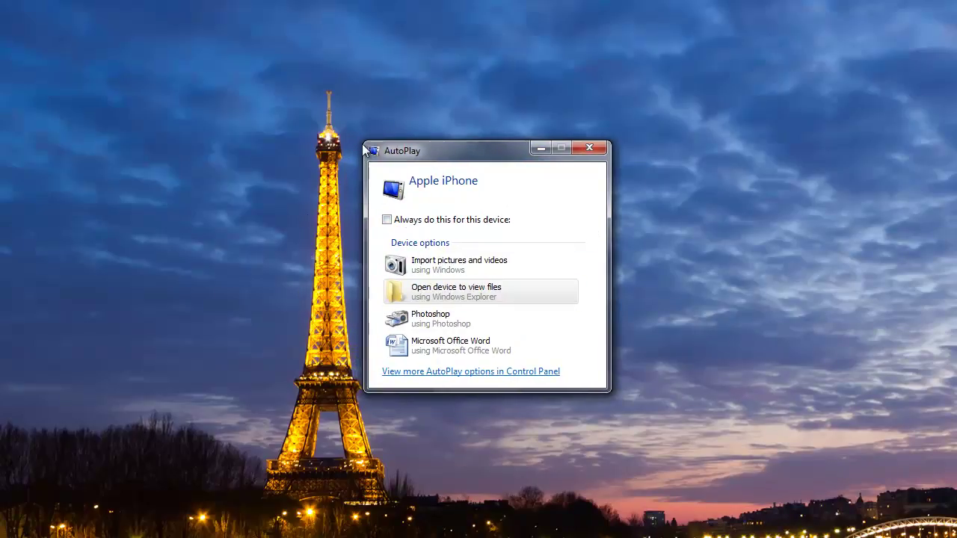
left_click(478, 294)
left_click_drag(461, 346, 590, 116)
double_click(291, 216)
double_click(291, 217)
double_click(295, 203)
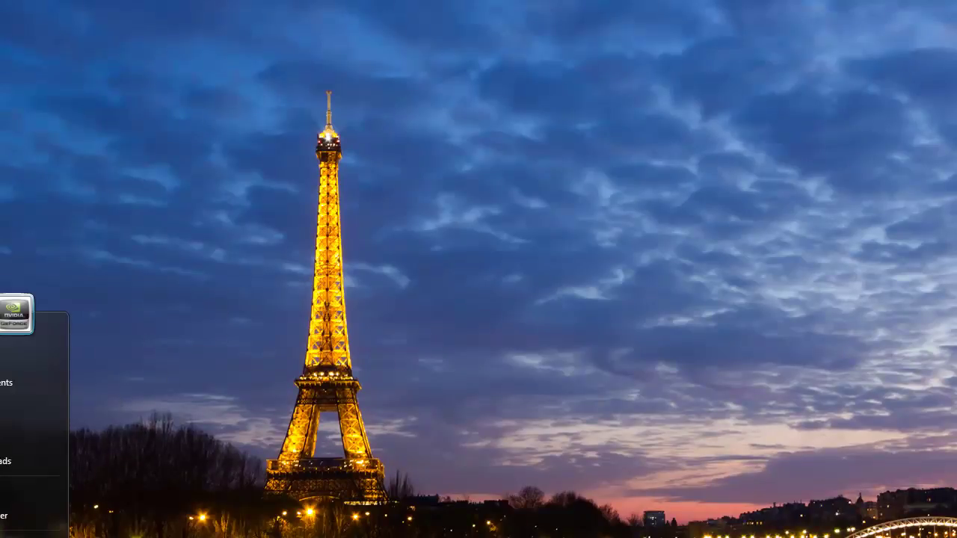
Go to getsharepod.com in Chrome and download SharePod_3.98.zip from its download page
key("Return")
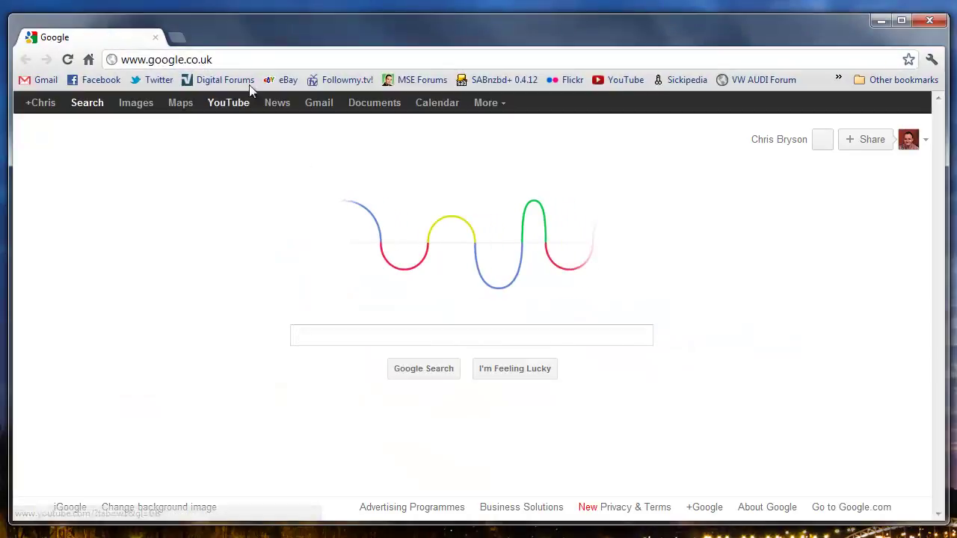
left_click(235, 57)
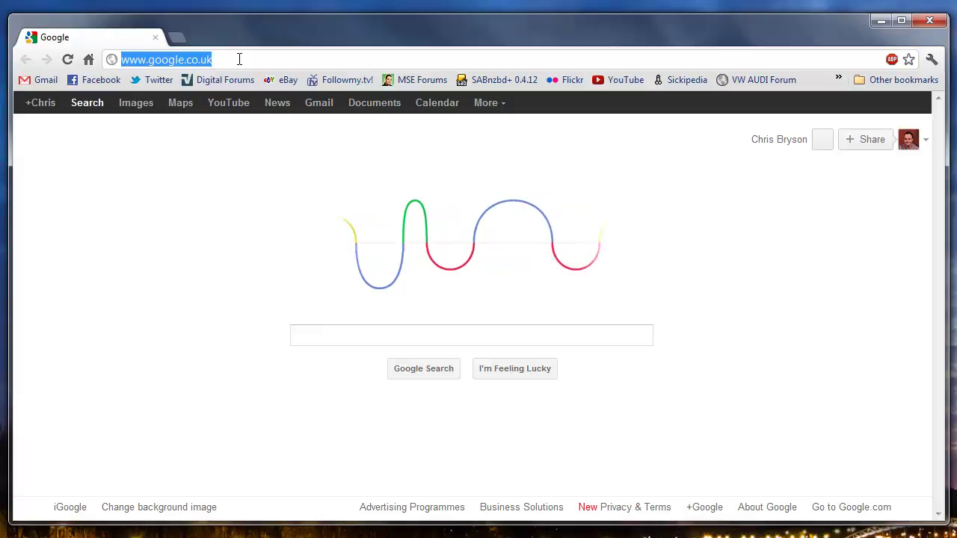
type("get")
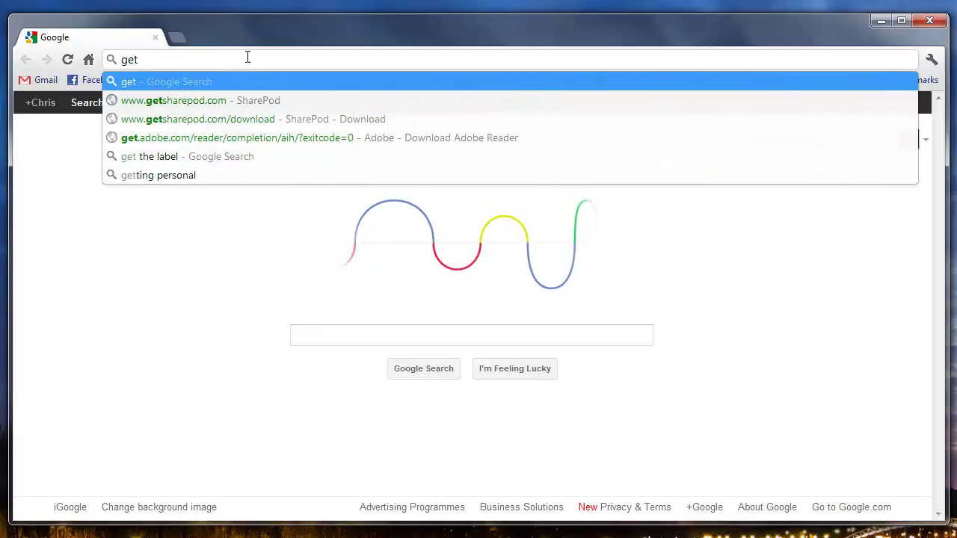
left_click(234, 106)
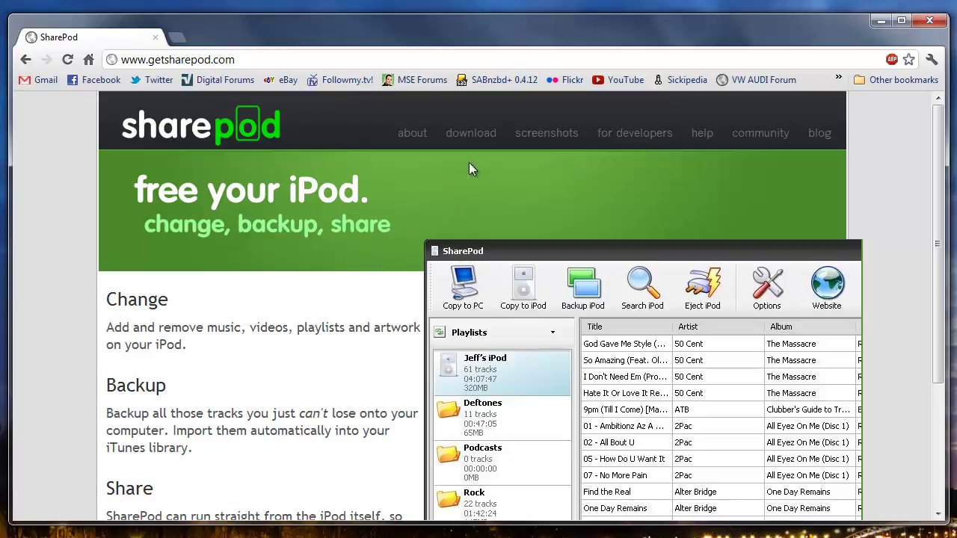
left_click(468, 133)
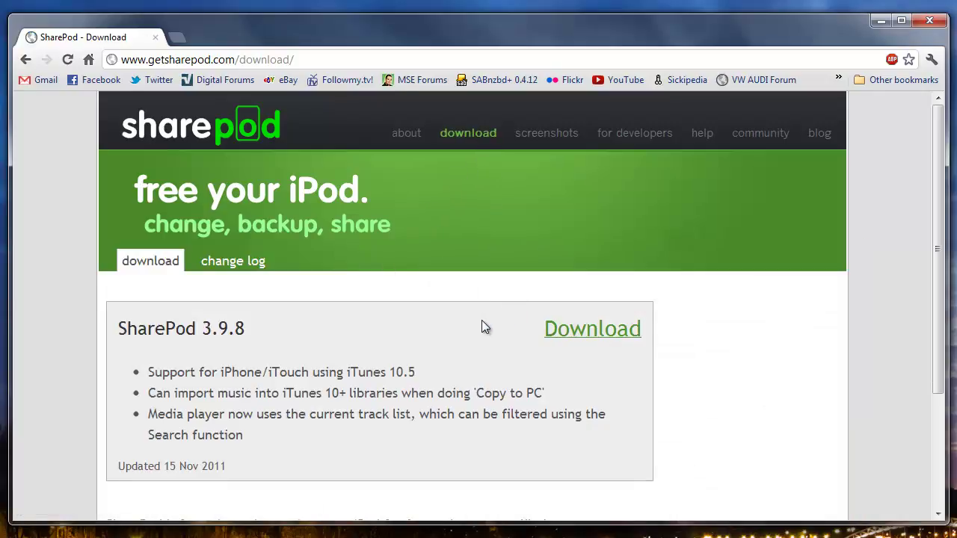
left_click(585, 335)
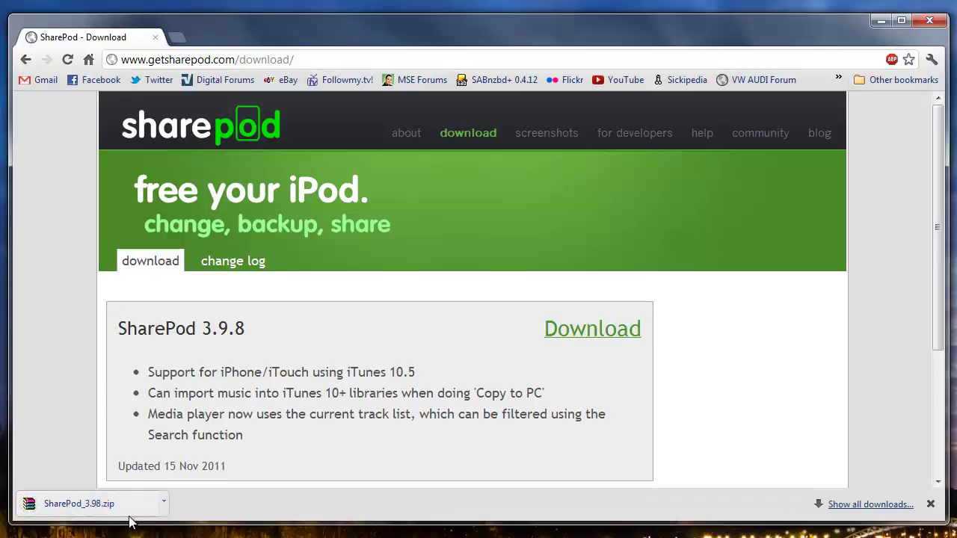
key("super")
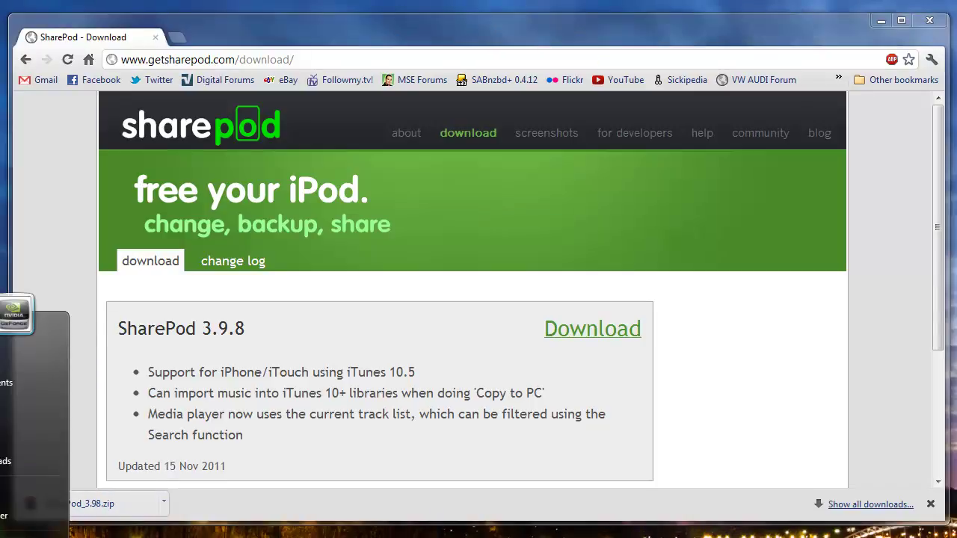
Extract SharePod_3.98.zip in Downloads into a SharePod_3.98 folder and open it
left_click(8, 515)
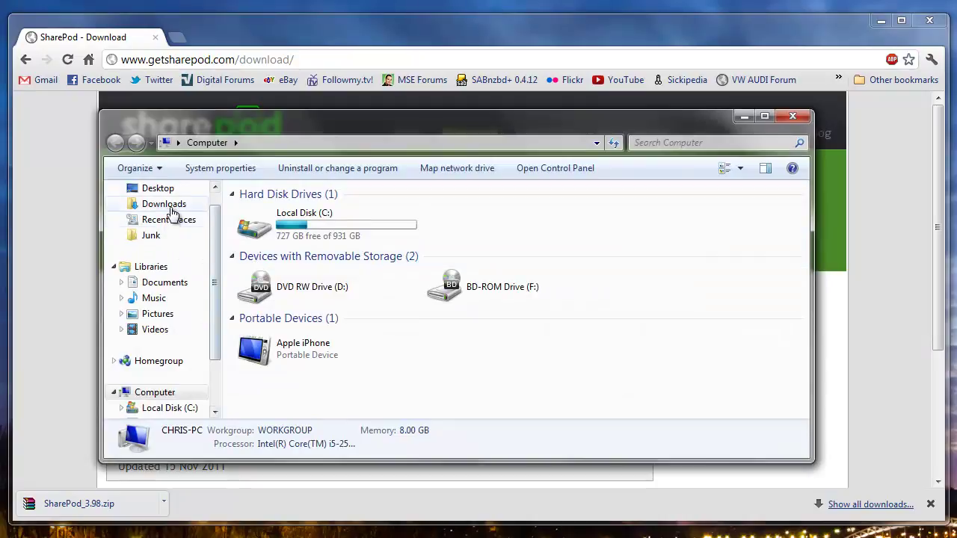
left_click(172, 210)
left_click(285, 212)
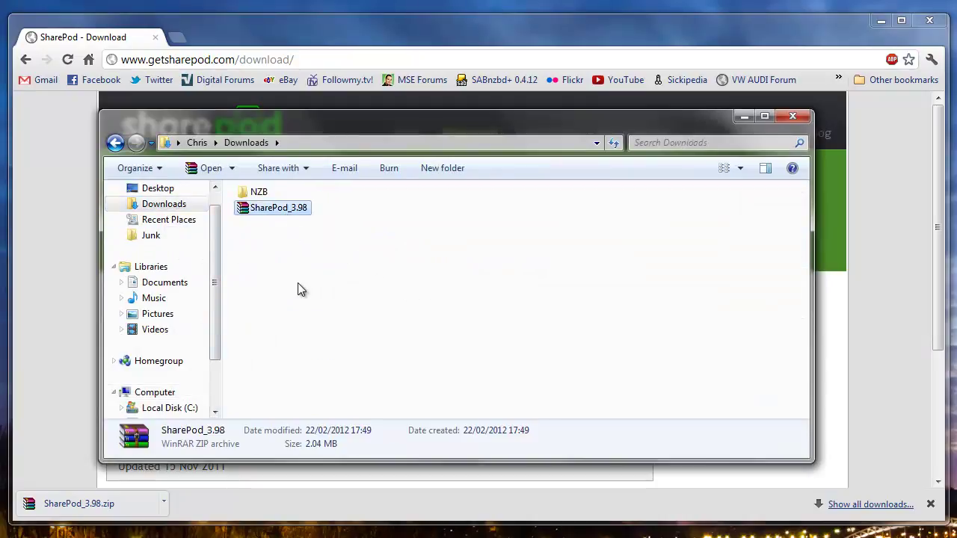
right_click(290, 217)
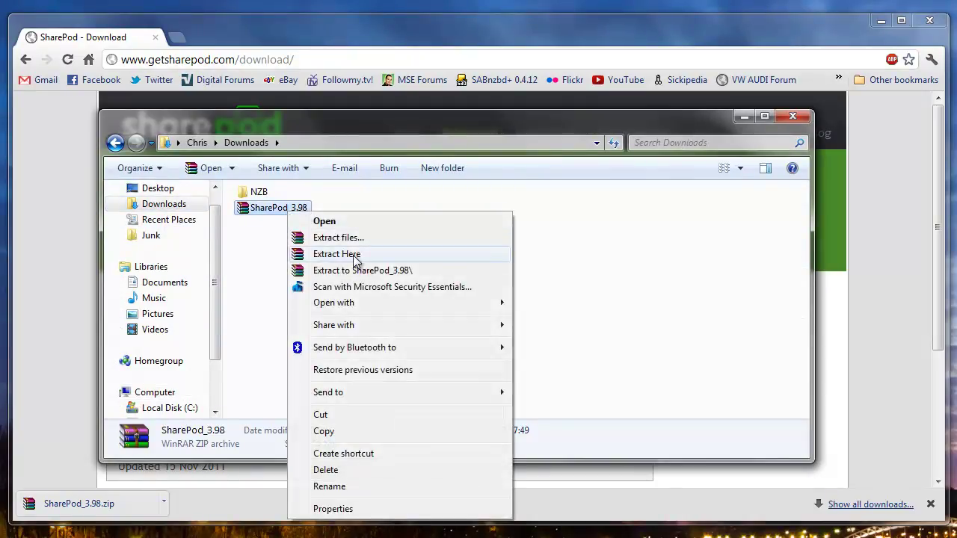
left_click(402, 272)
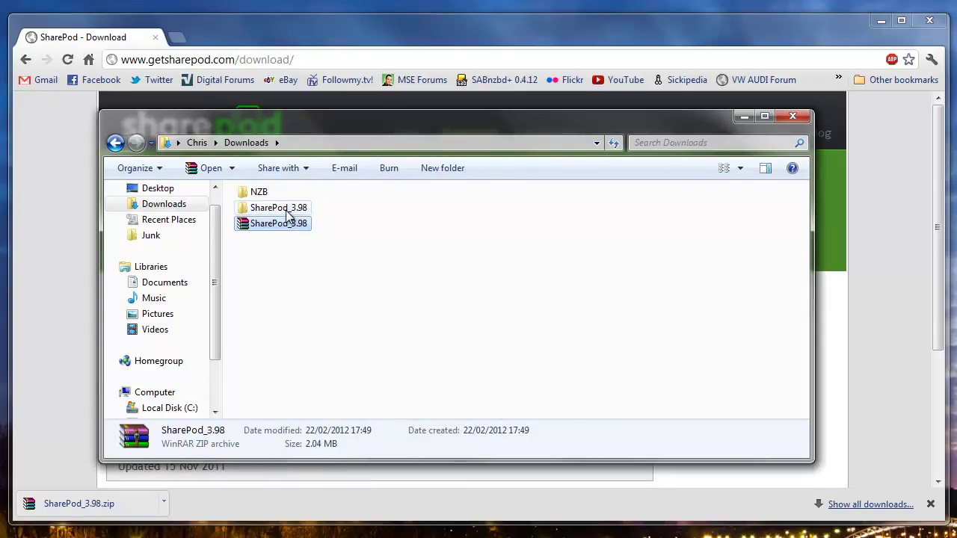
double_click(288, 210)
left_click(293, 232)
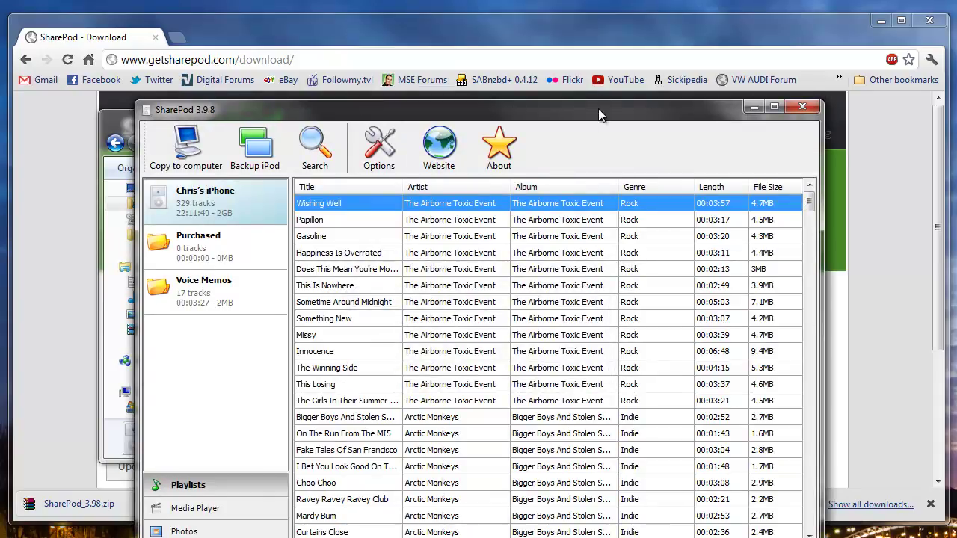
Check the iPhone's Purchased and Voice Memos lists, then return to all 329 tracks
left_click_drag(597, 108, 612, 42)
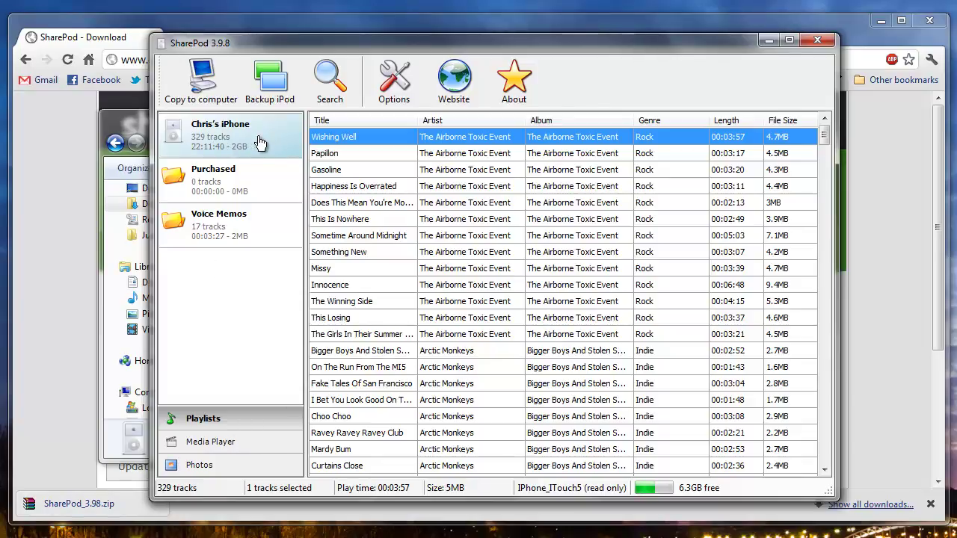
left_click(226, 192)
left_click(216, 243)
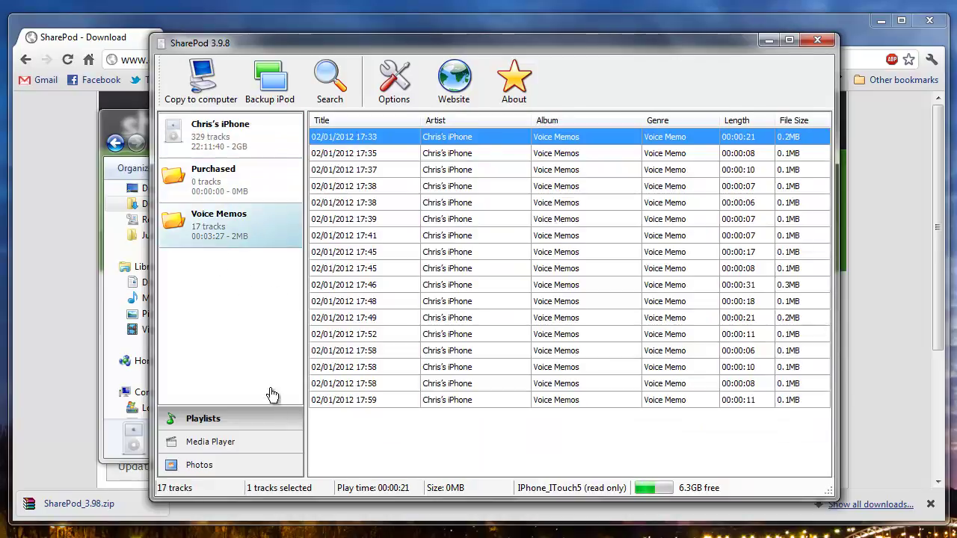
left_click(239, 147)
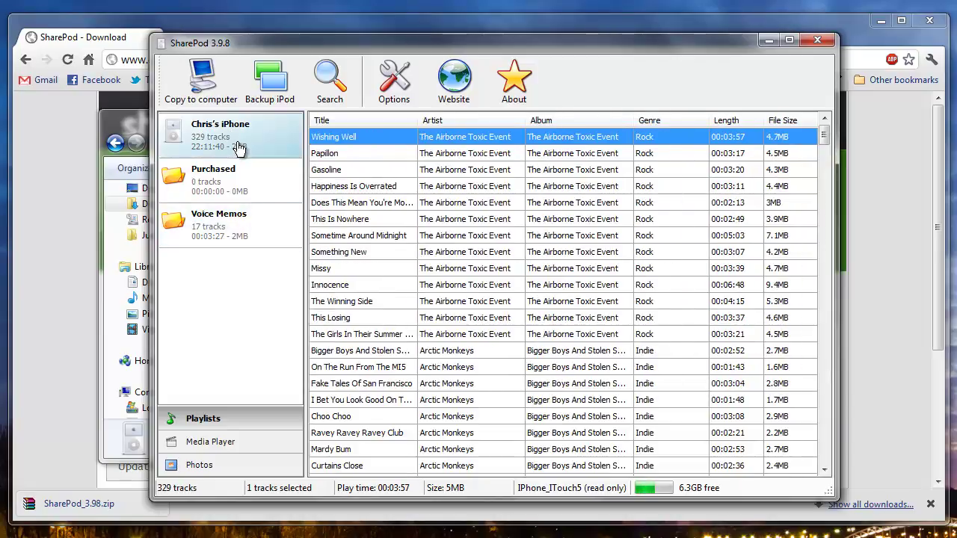
Select Billy Joel's River Of Dreams tracks from No Man's Land through Famous Last Words
scroll(459, 329, "down", 5)
scroll(493, 389, "down", 20)
scroll(486, 370, "up", 2)
scroll(486, 370, "down", 2)
left_click(366, 208)
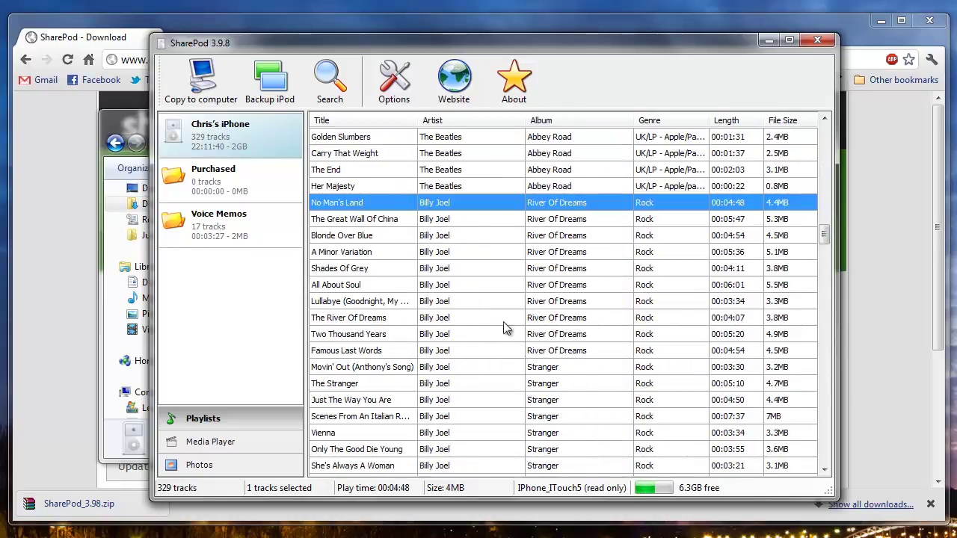
left_click(390, 353, "shift")
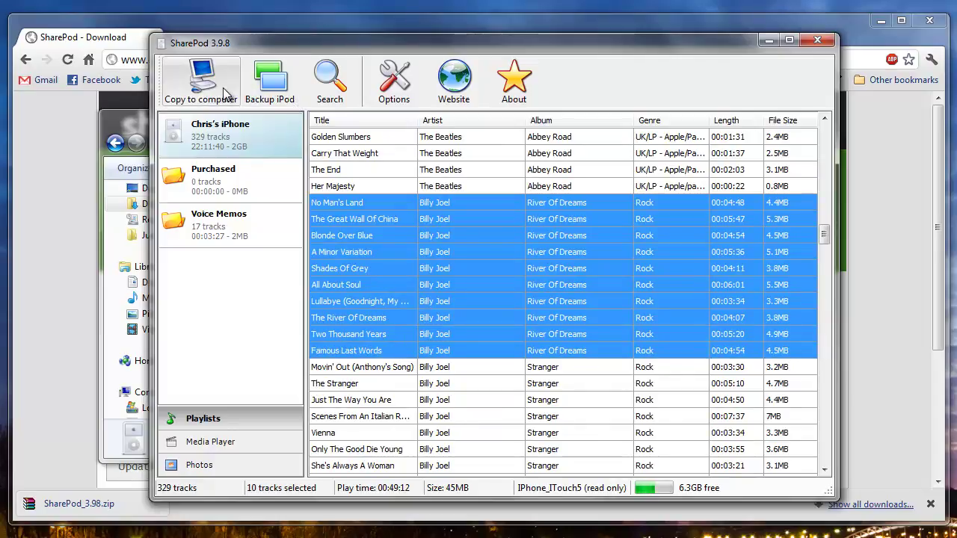
right_click(368, 262)
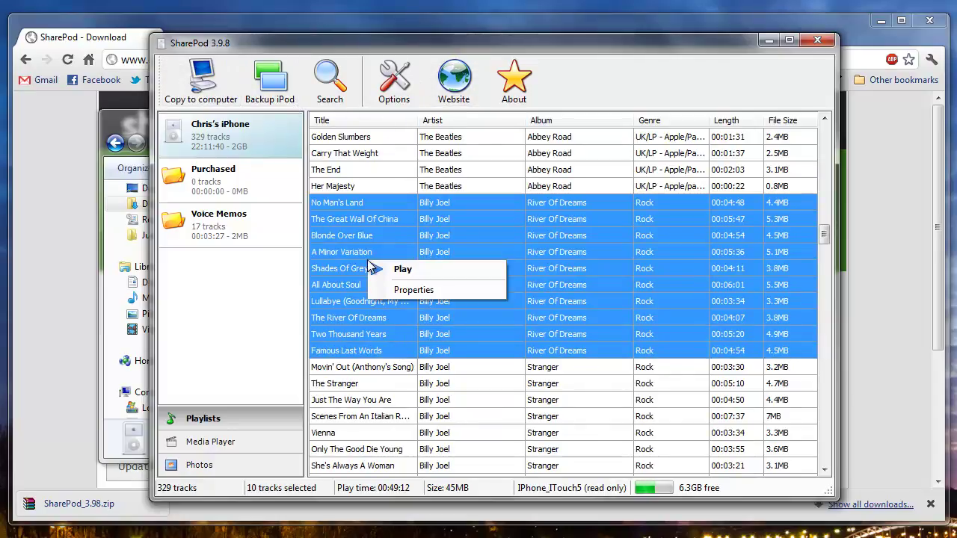
left_click(612, 56)
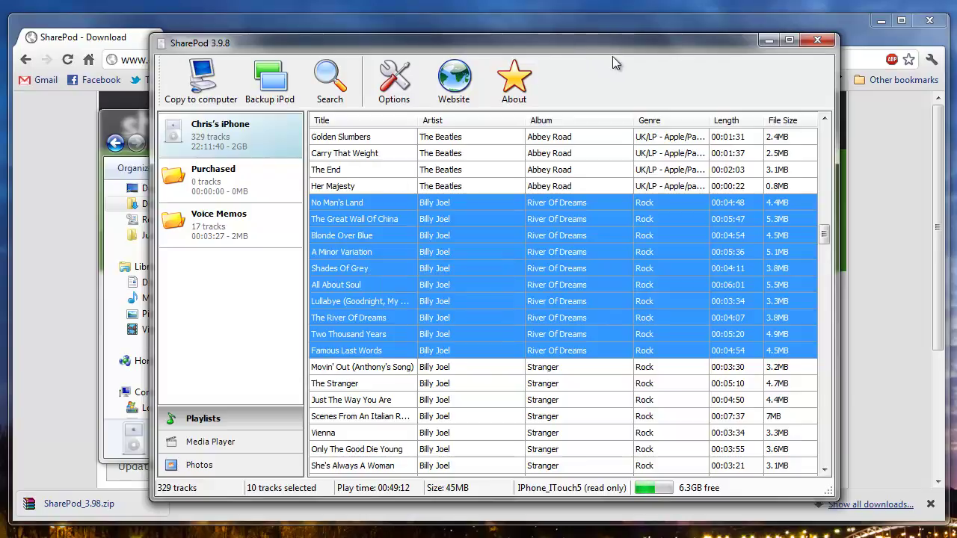
Copy the selected tracks to a new Desktop\Billy Joel folder with iTunes import unticked
left_click(217, 83)
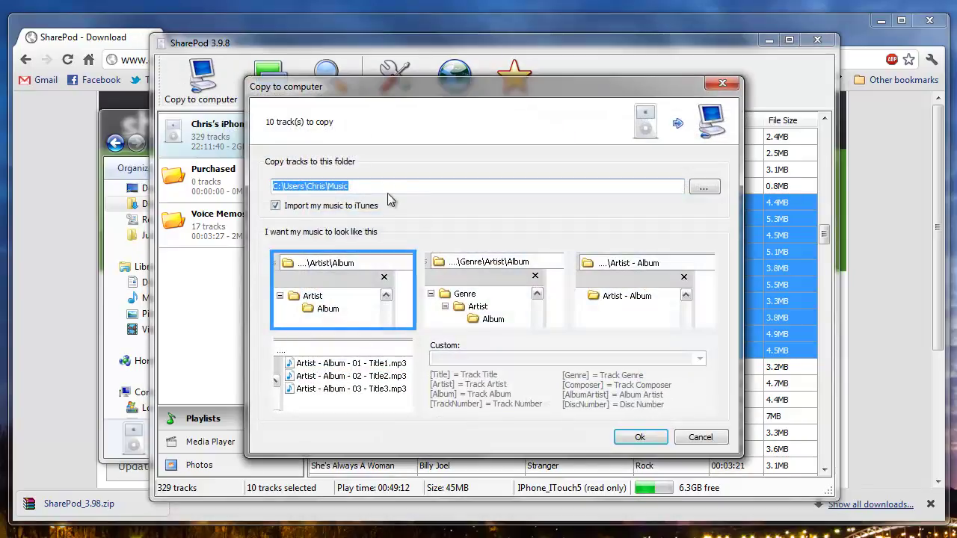
type("C:\\")
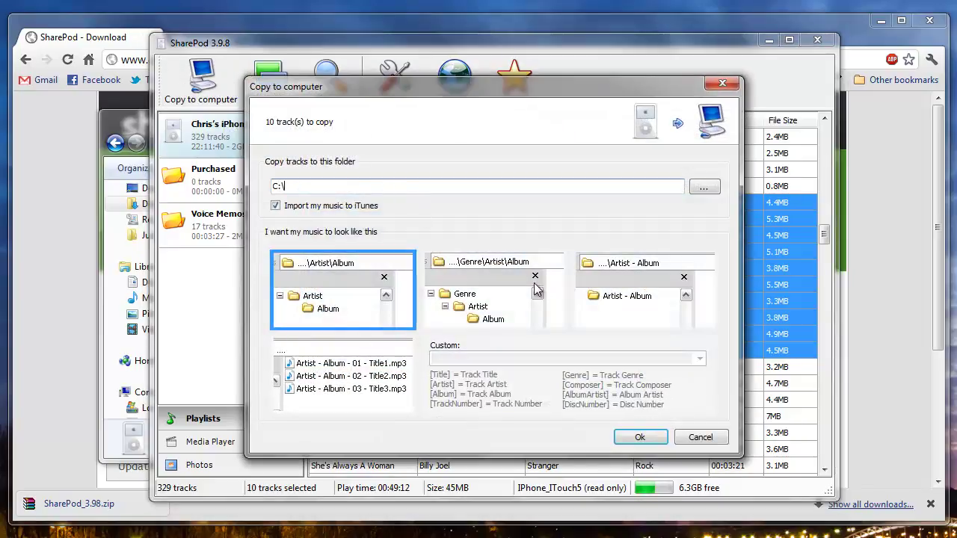
type("Users\\Chris\\")
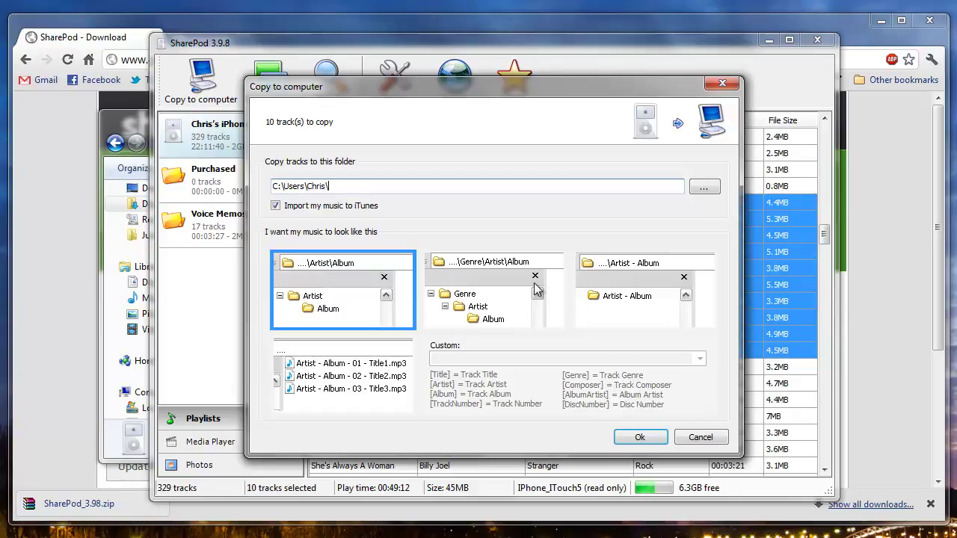
type("Desktop\\Billy Joel")
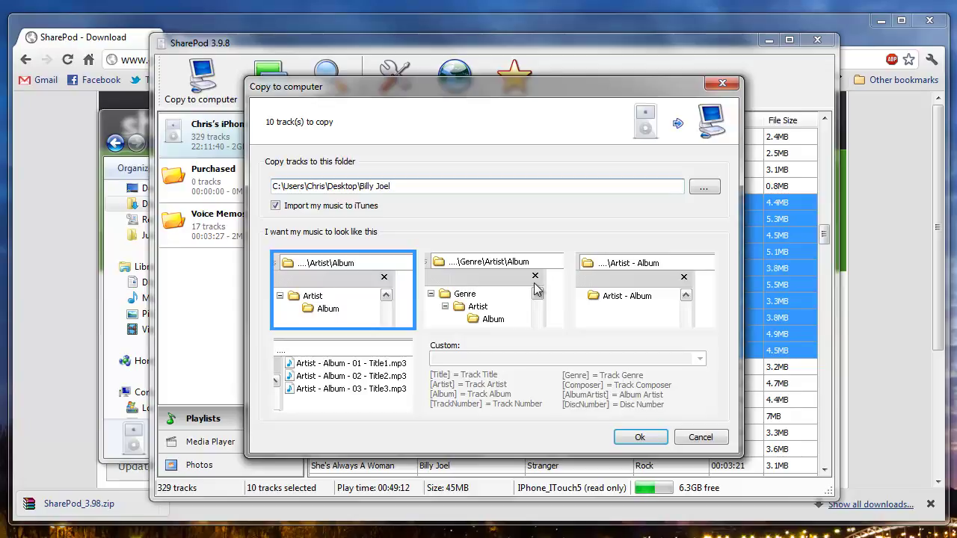
left_click(275, 206)
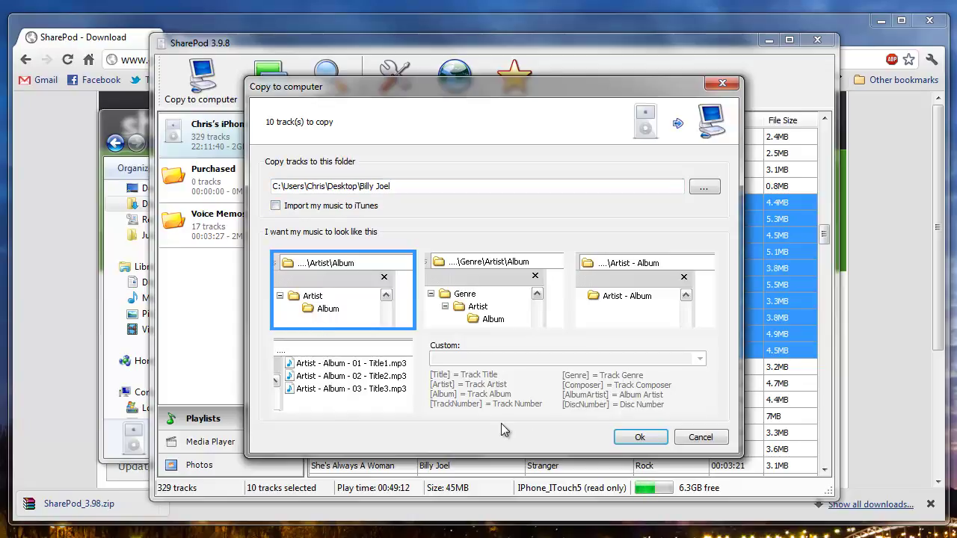
left_click(639, 439)
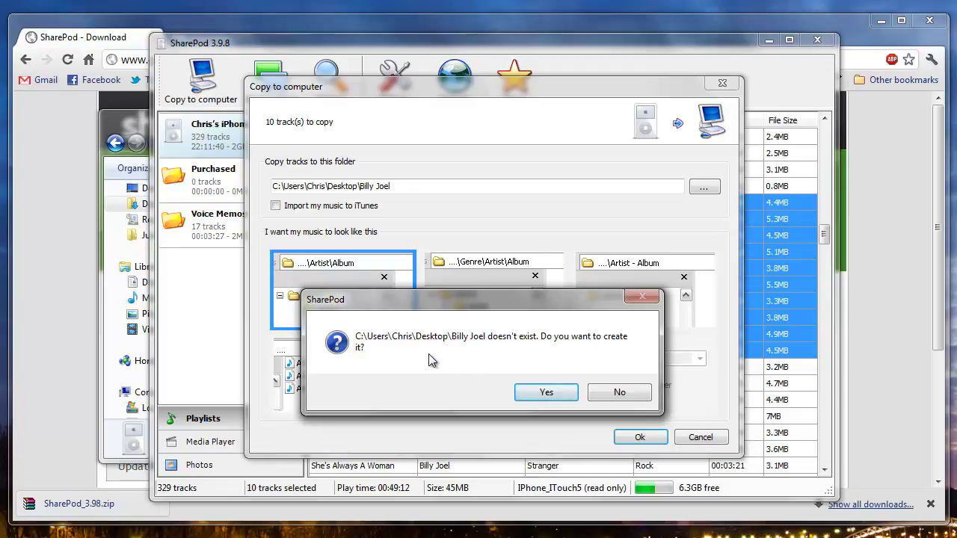
left_click(546, 392)
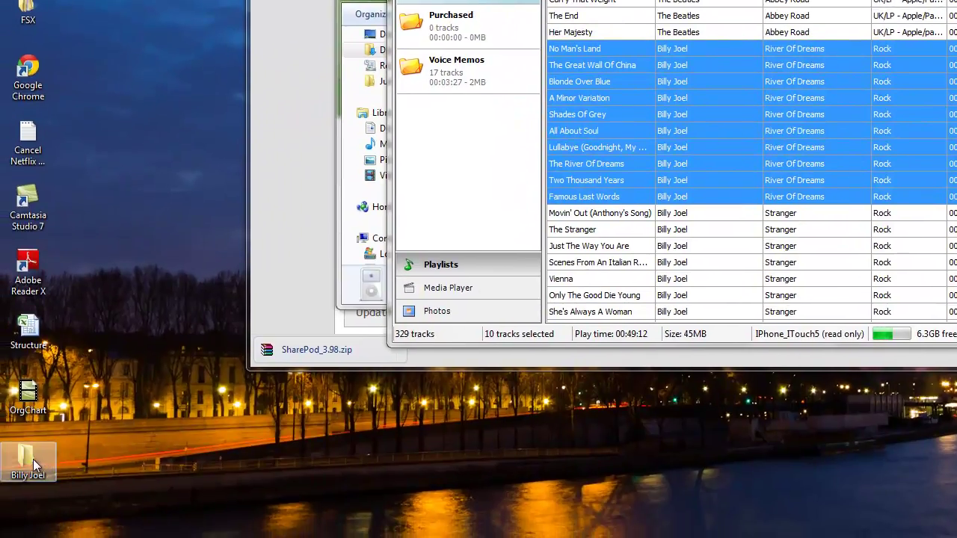
Open the desktop Billy Joel folder down to Billy Joel > River Of Dreams
double_click(30, 460)
left_click_drag(662, 11, 502, 64)
left_click(357, 157)
double_click(357, 157)
double_click(431, 159)
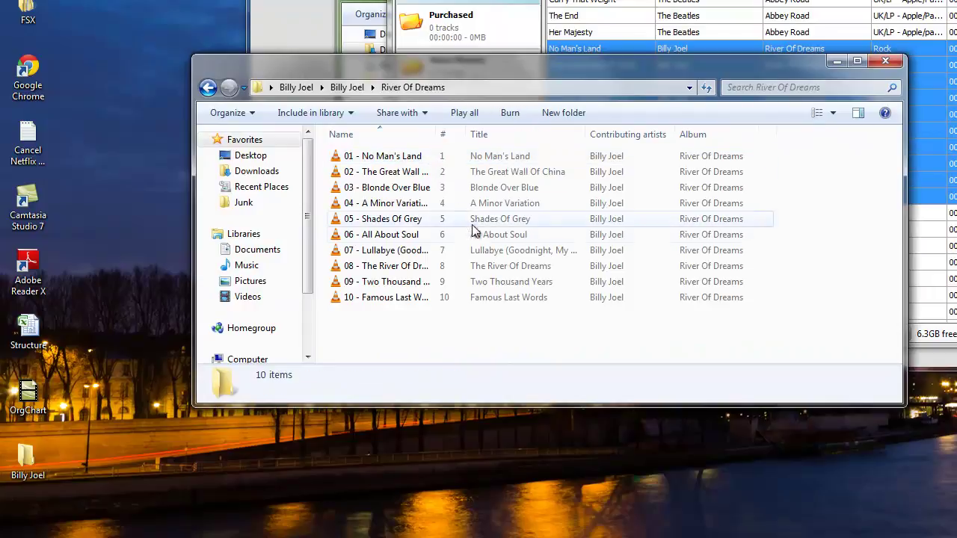